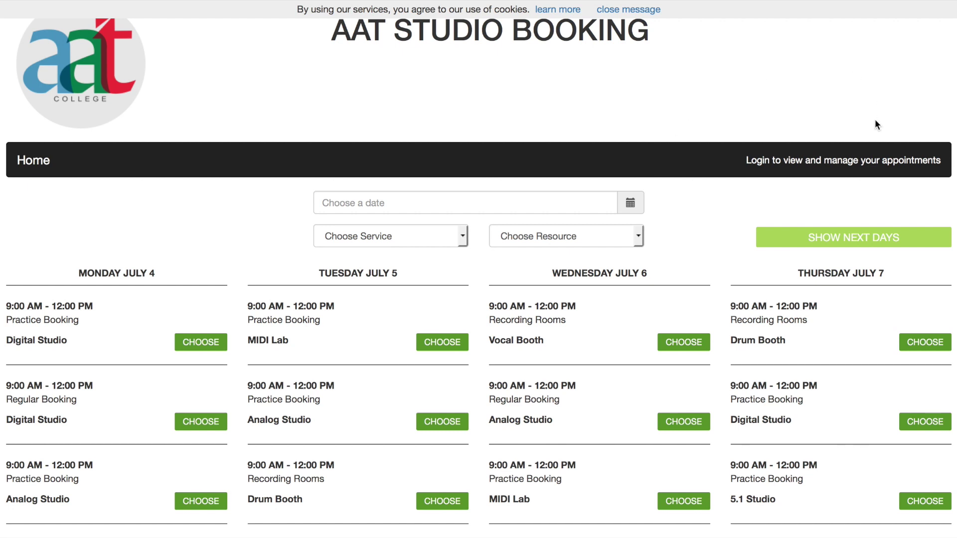
Log in to the booking site with the account's email address and password
left_click(825, 168)
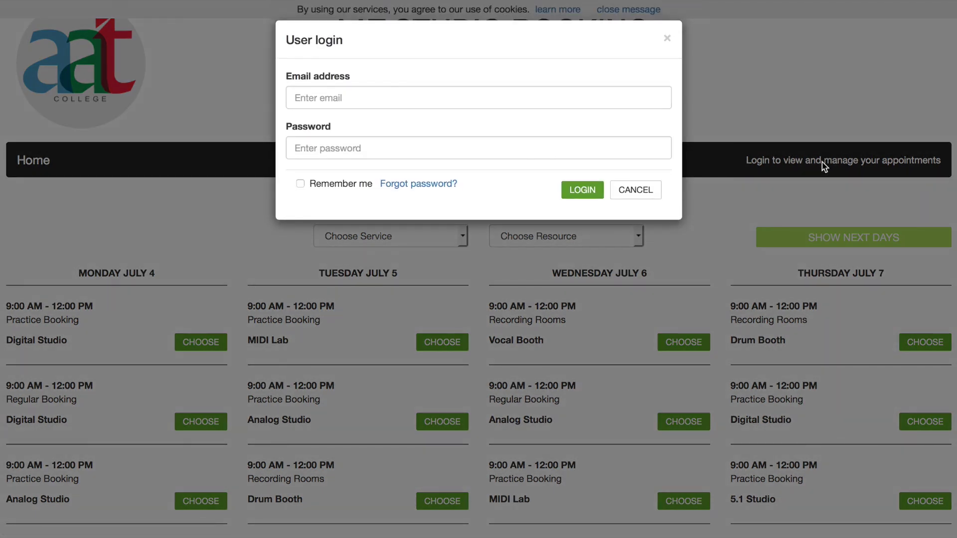
left_click(610, 101)
type("eddl•••••")
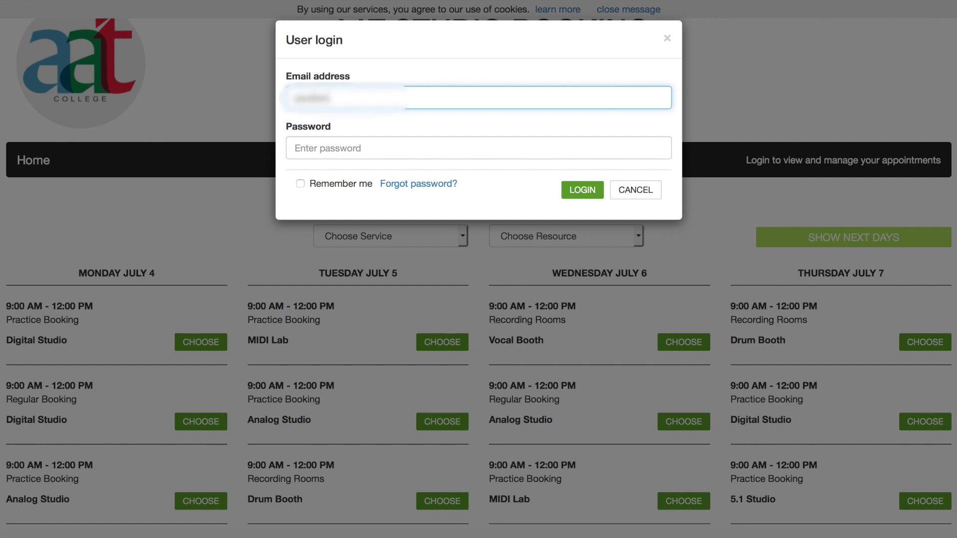
type("•••••••••••")
left_click(584, 155)
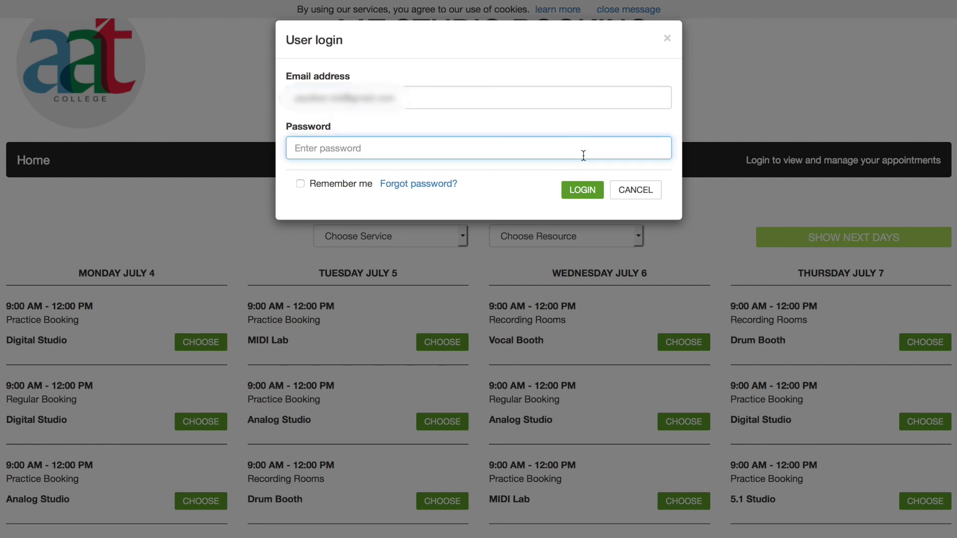
type("•••••")
type("••••")
key("Return")
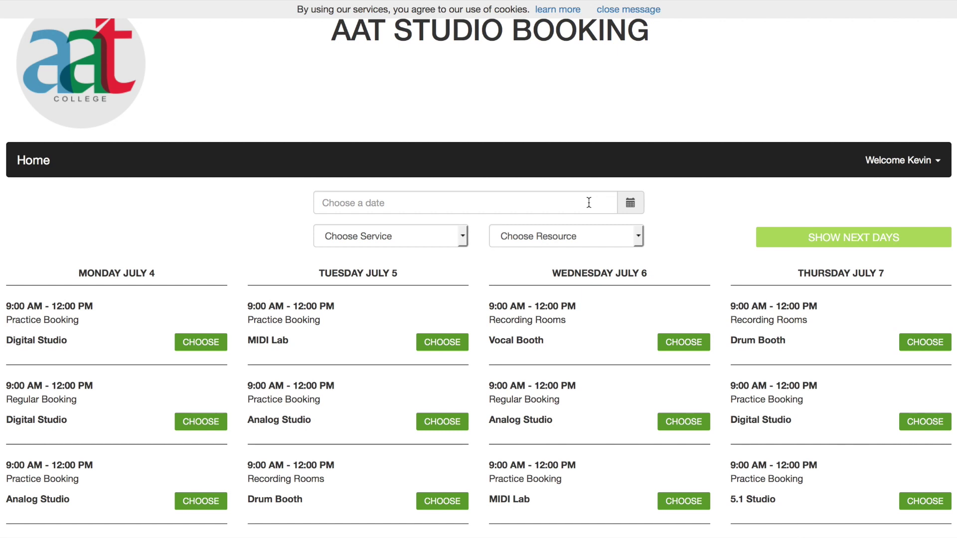
Examine the bookable dates, the service and resource filter choices, and the listed time slots
left_click(632, 203)
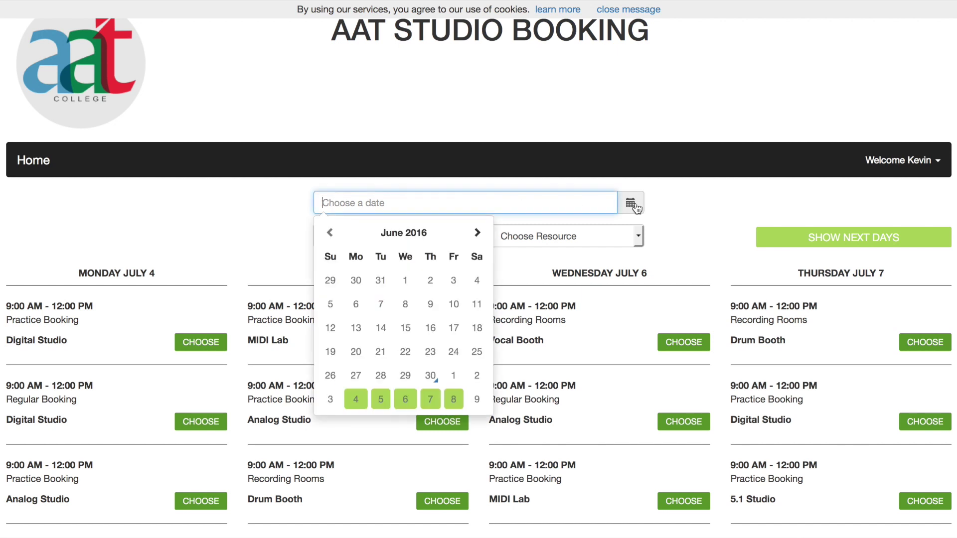
left_click(678, 222)
left_click(464, 237)
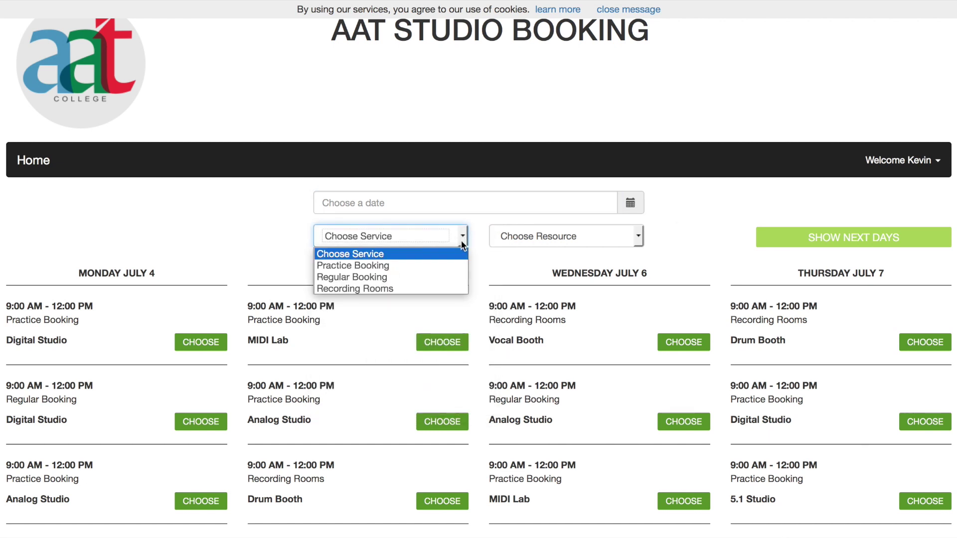
left_click(639, 235)
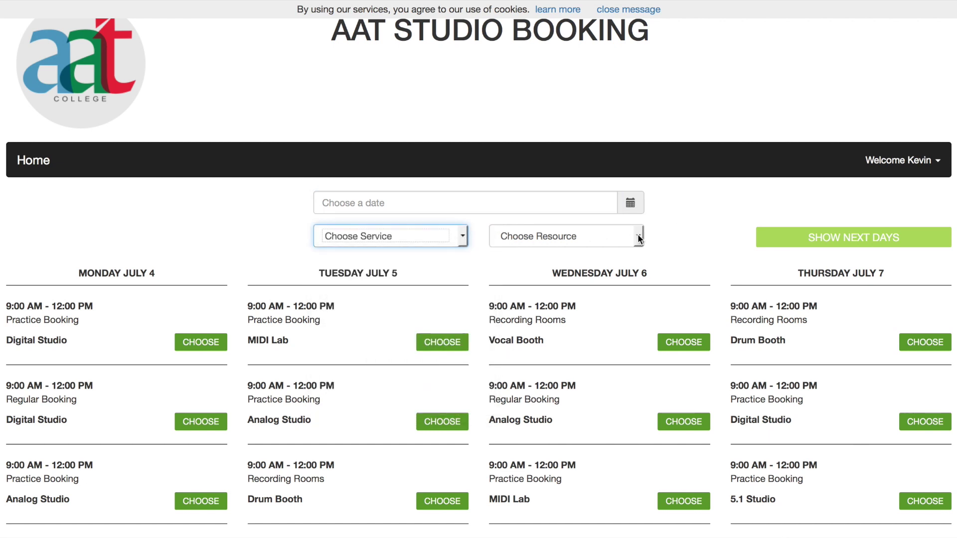
left_click(638, 234)
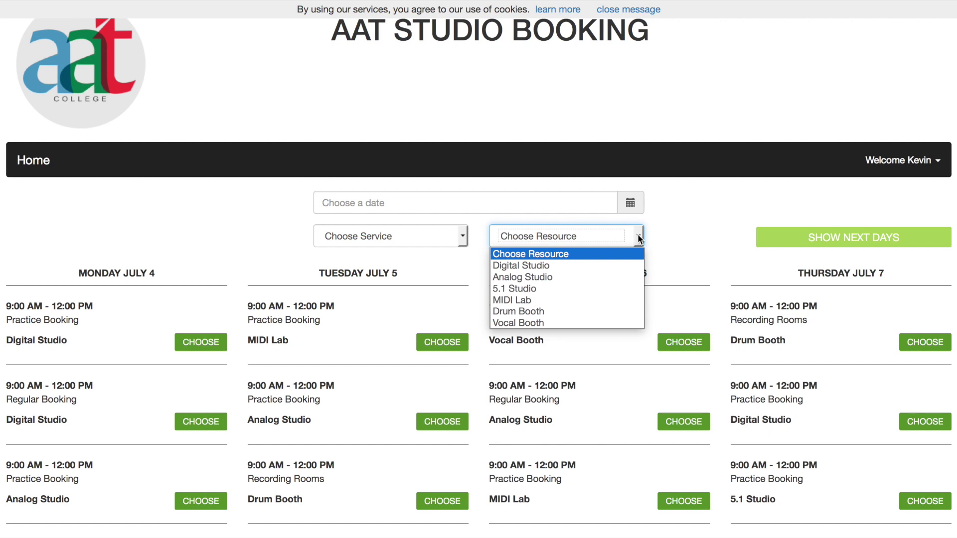
left_click(639, 235)
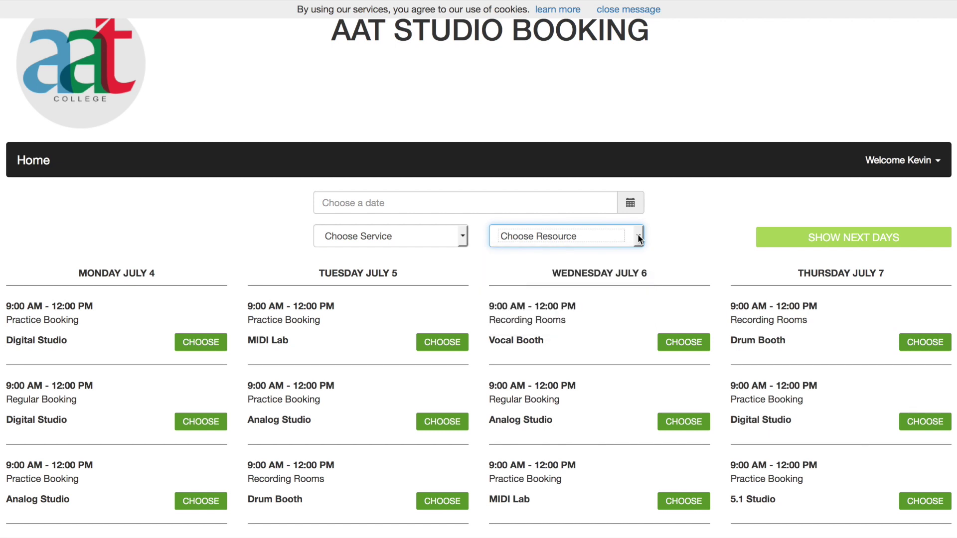
left_click(462, 237)
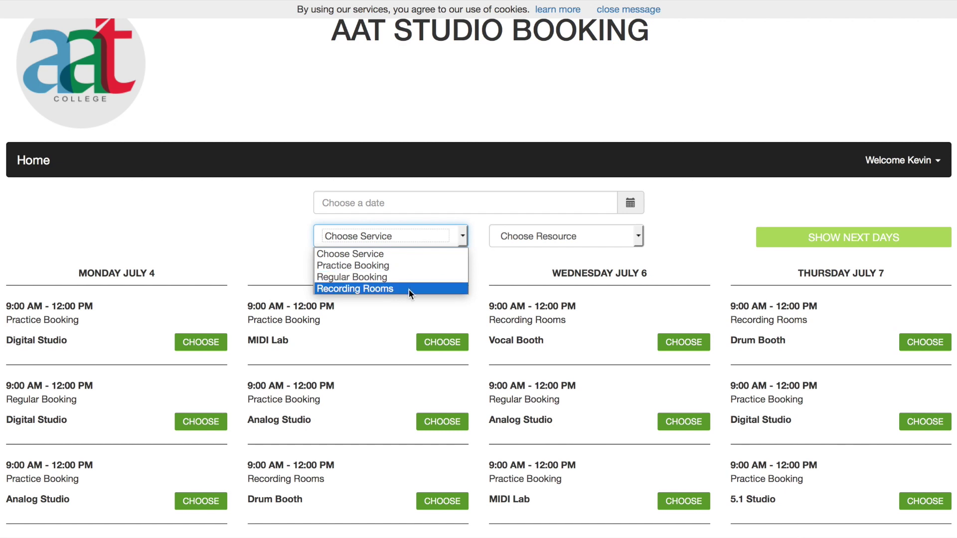
left_click(637, 238)
left_click(638, 238)
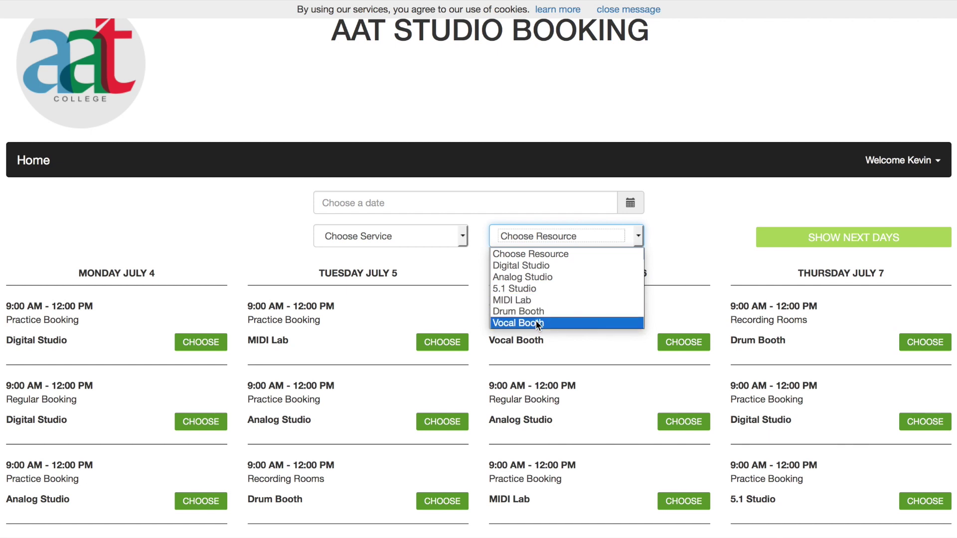
scroll(669, 253, "down", 3)
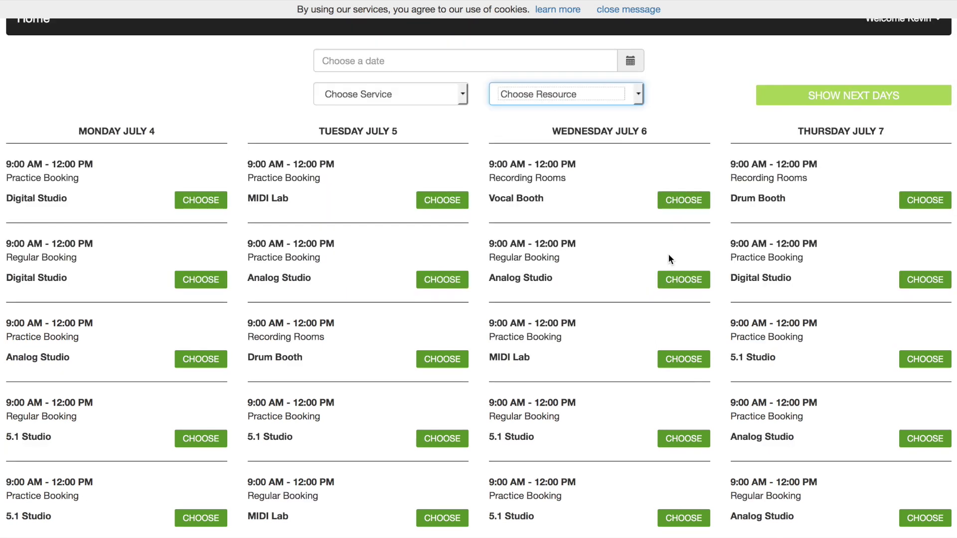
scroll(669, 259, "up", 1)
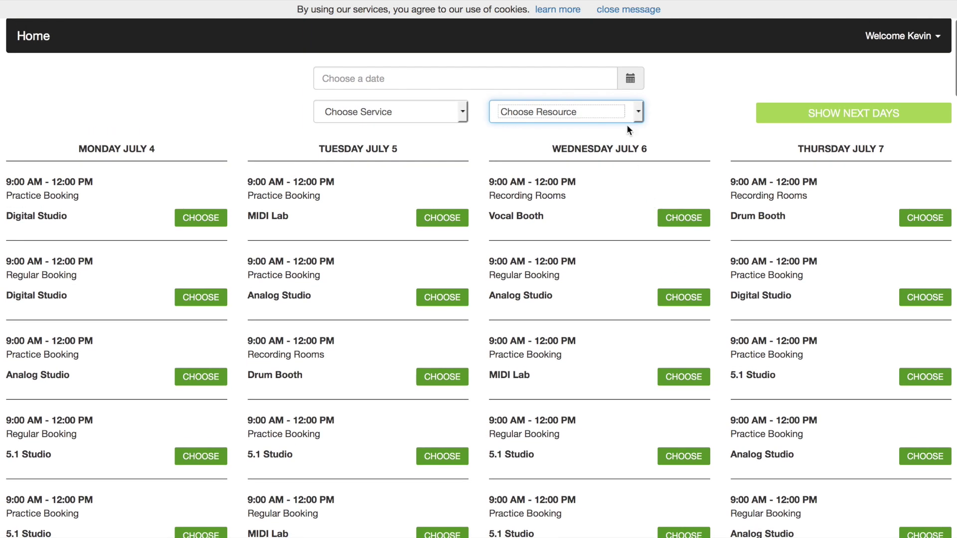
Filter the available slots by the date July 4th 2016 and the Practice Booking service
left_click(630, 88)
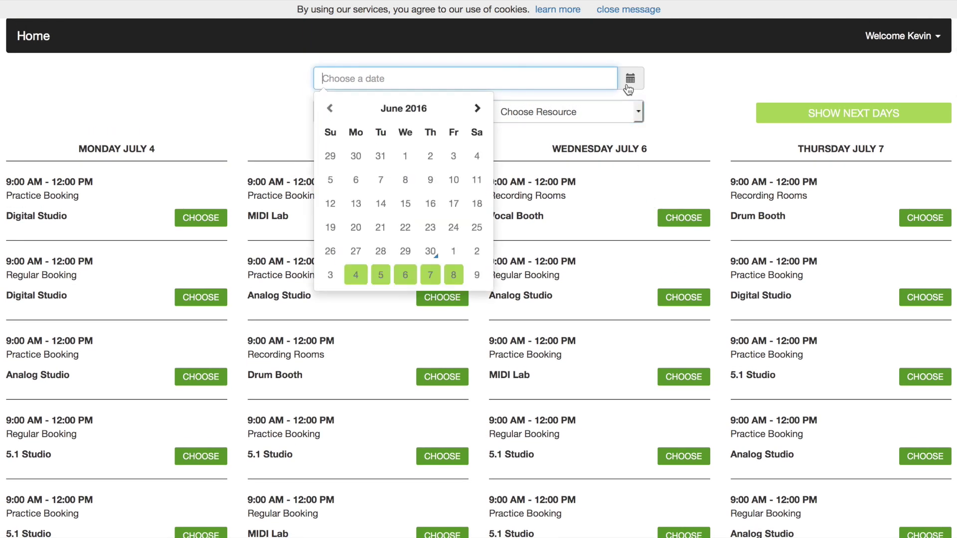
left_click(357, 273)
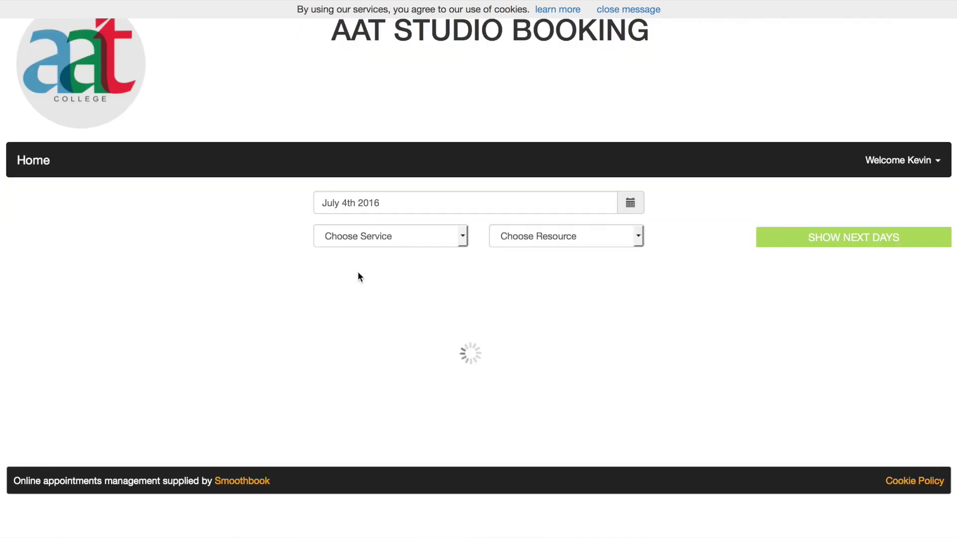
left_click(462, 236)
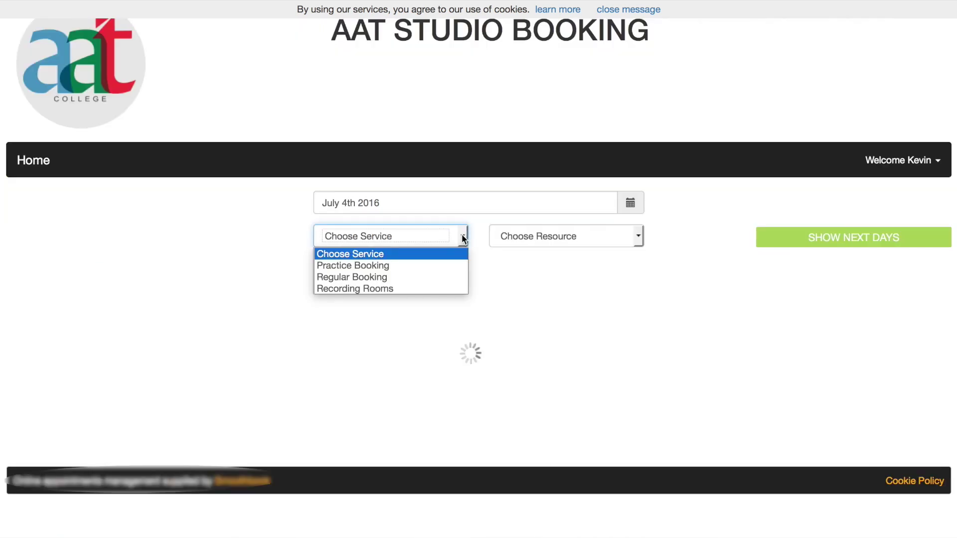
left_click(418, 265)
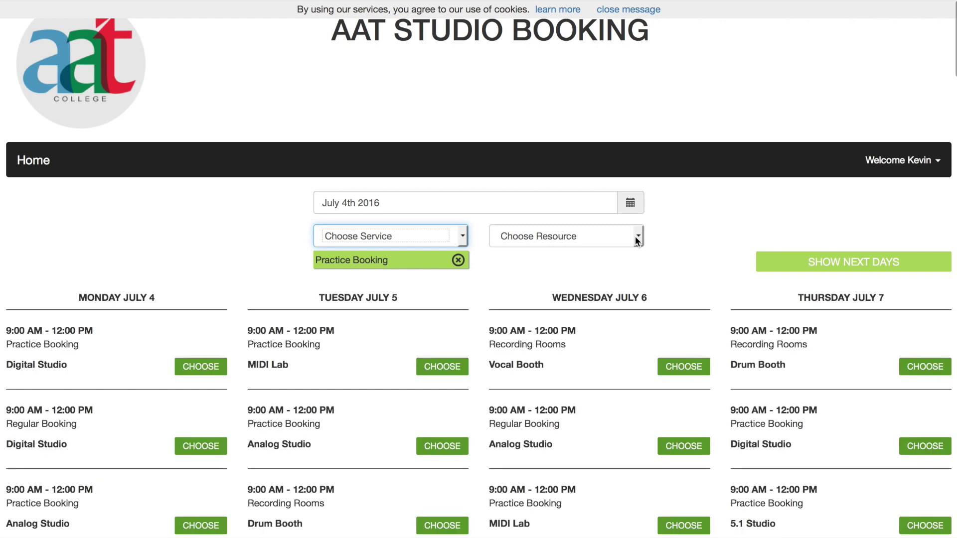
Limit the practice booking slots to the Analog Studio resource
scroll(635, 236, "down", 2)
left_click(636, 178)
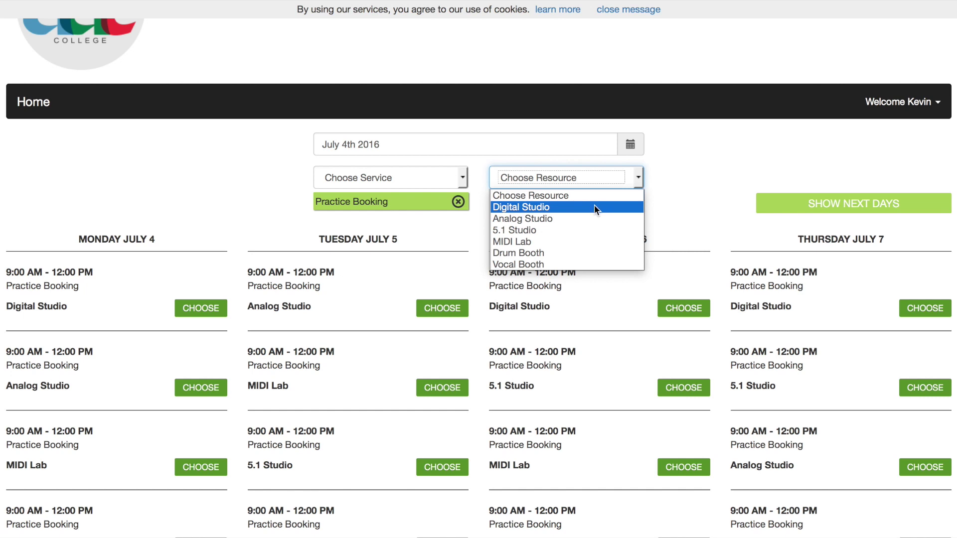
left_click(576, 220)
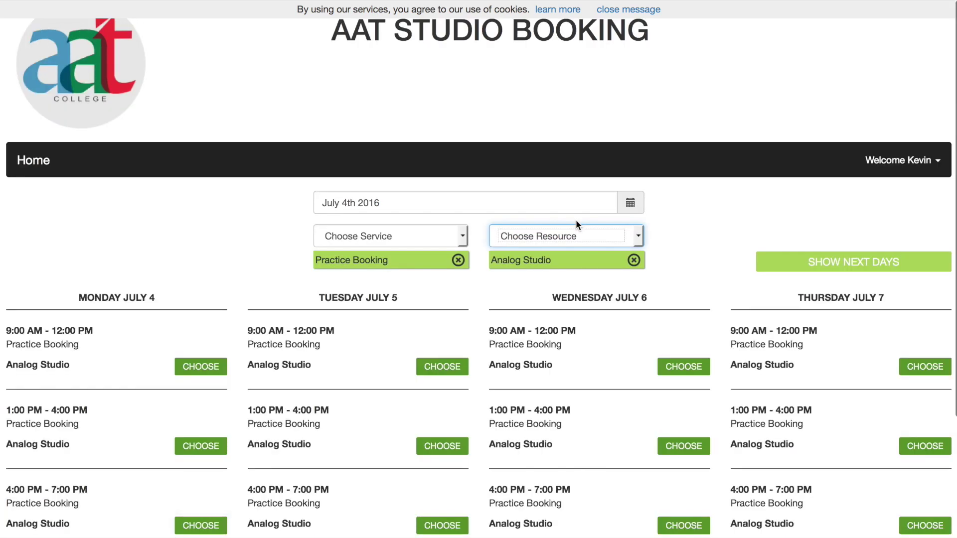
Choose the Monday July 4 Analog Studio slot from 9:00 AM to 11:59 AM
scroll(711, 245, "down", 2)
scroll(711, 246, "down", 1)
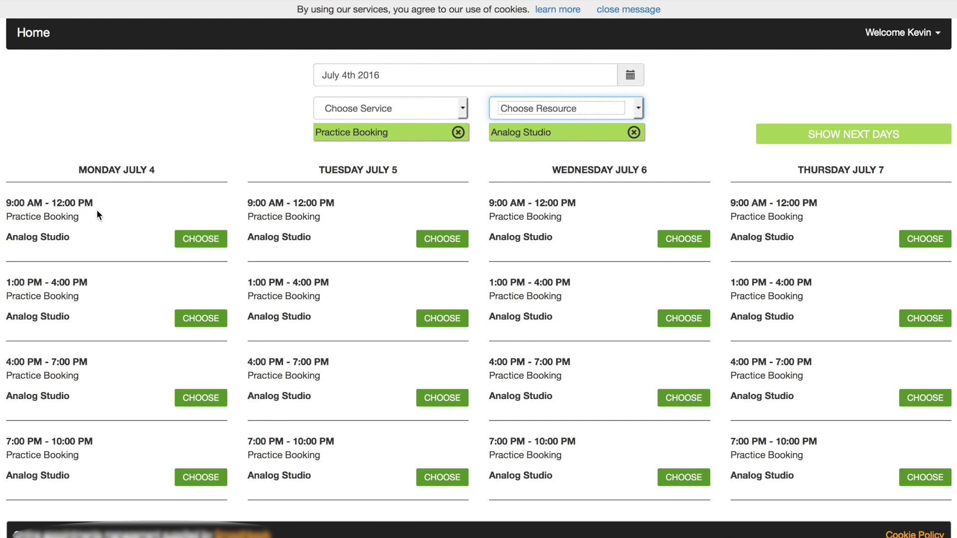
left_click(186, 242)
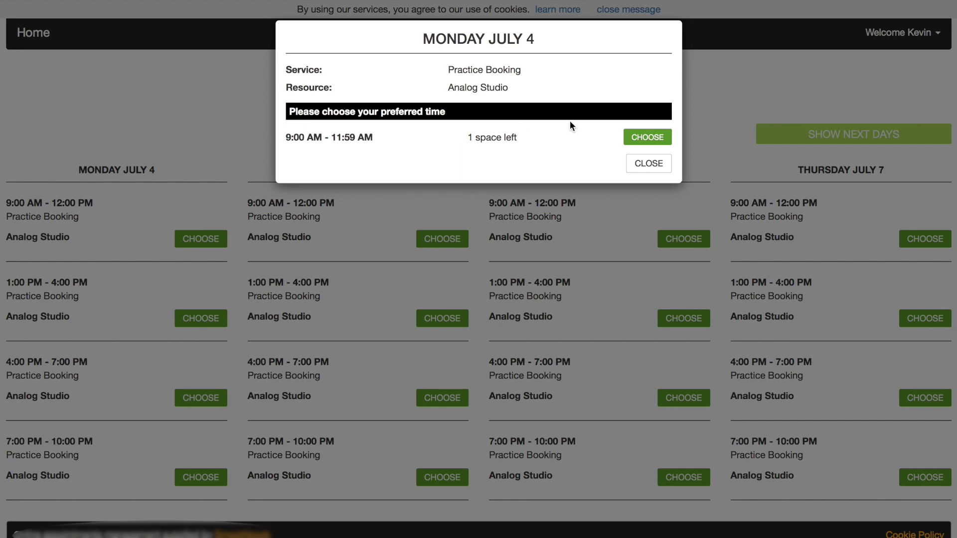
left_click(646, 138)
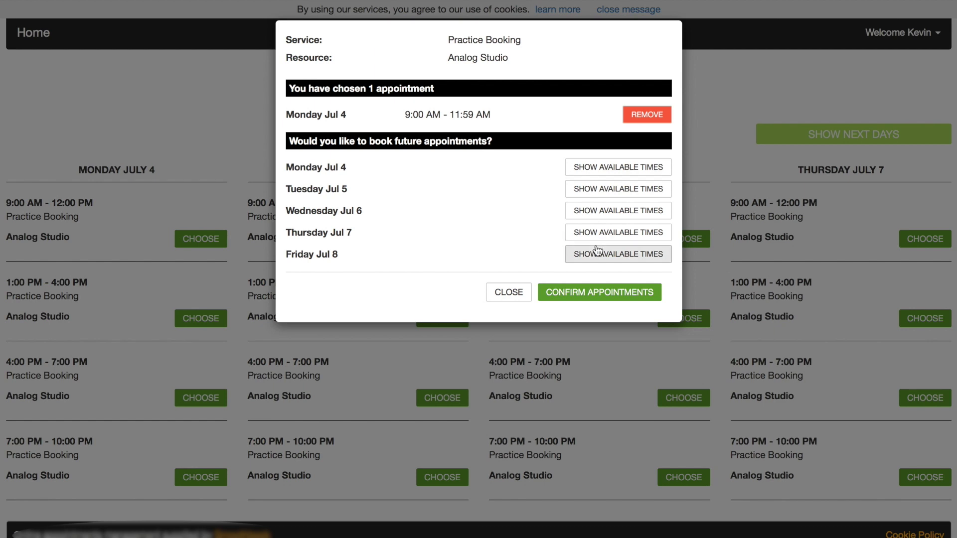
Check the other available times for Monday Jul 4 and add a Tuesday Jul 5 appointment from 4:00 PM to 6:59 PM
left_click(605, 170)
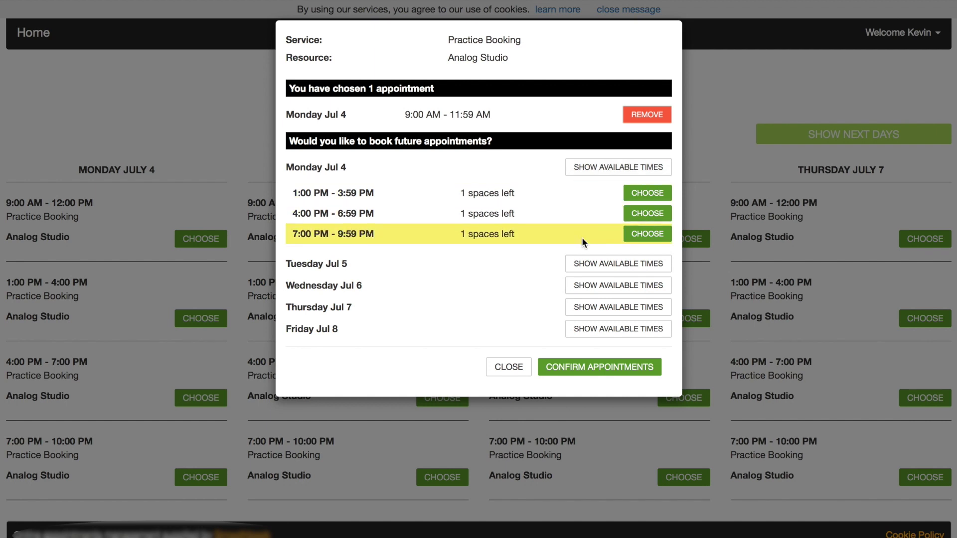
left_click(597, 268)
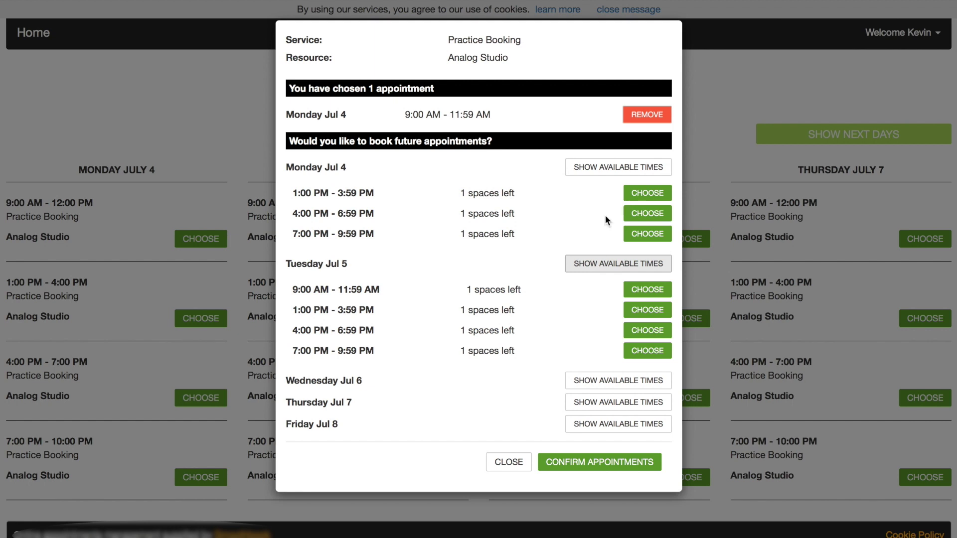
left_click(614, 170)
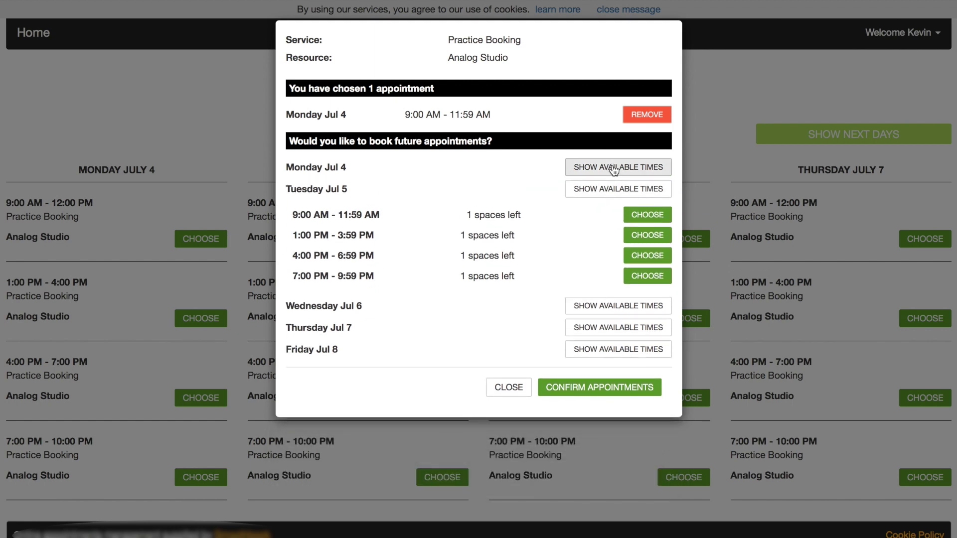
left_click(636, 257)
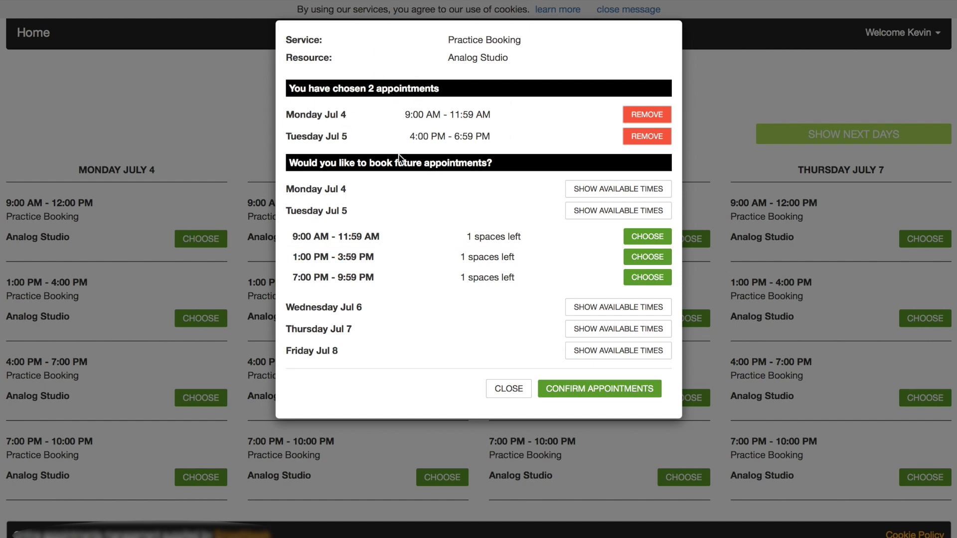
Confirm the chosen appointments and submit the prefilled registration form
left_click(585, 216)
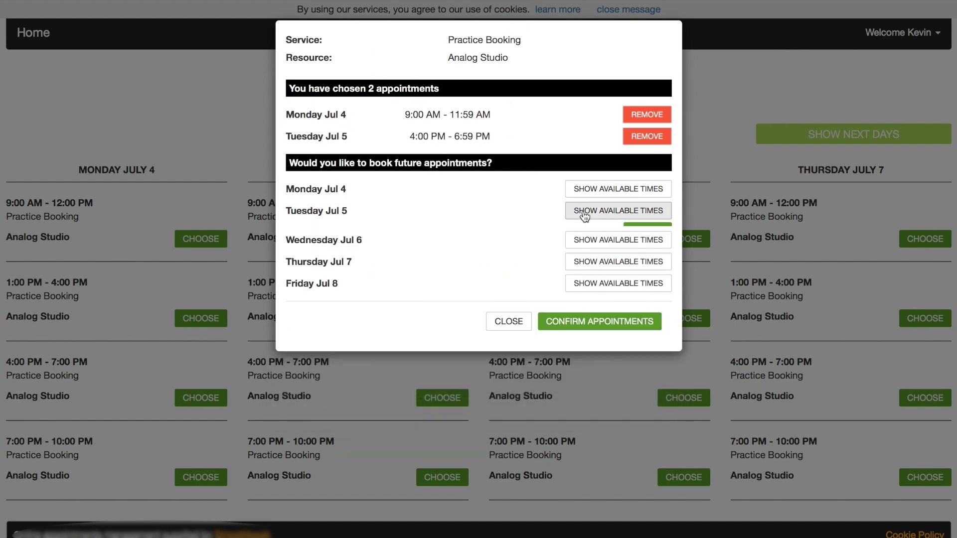
left_click(562, 322)
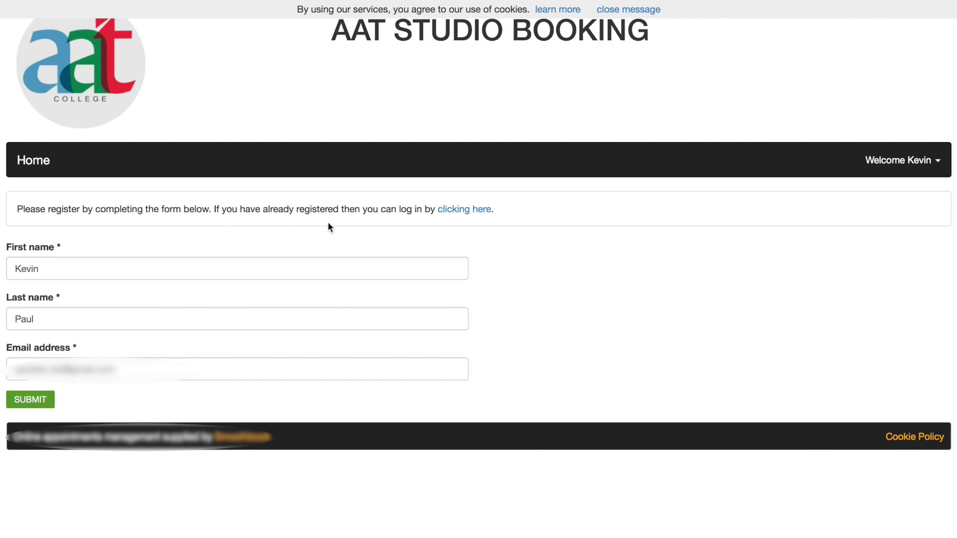
left_click(43, 400)
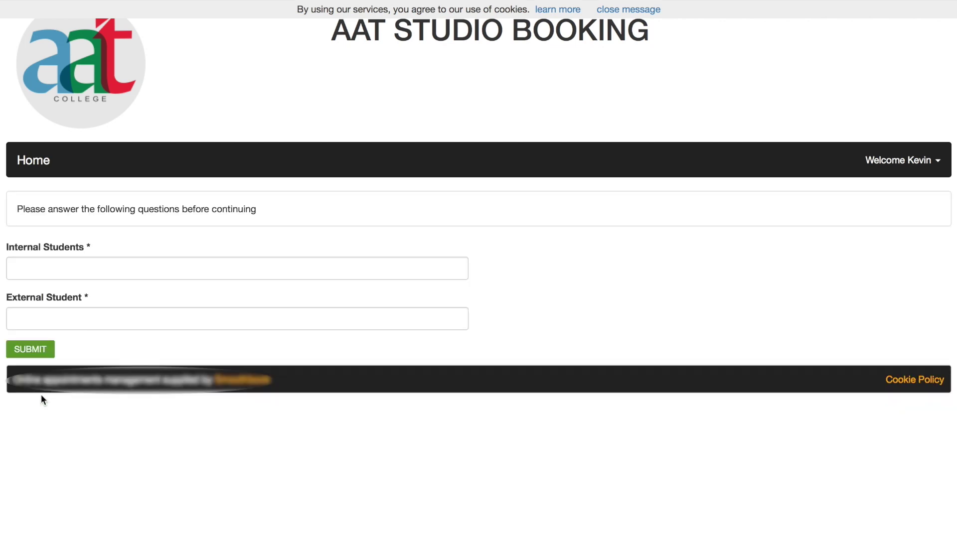
Fill in the Internal Students and External Student fields with each student's name and course code
left_click(47, 270)
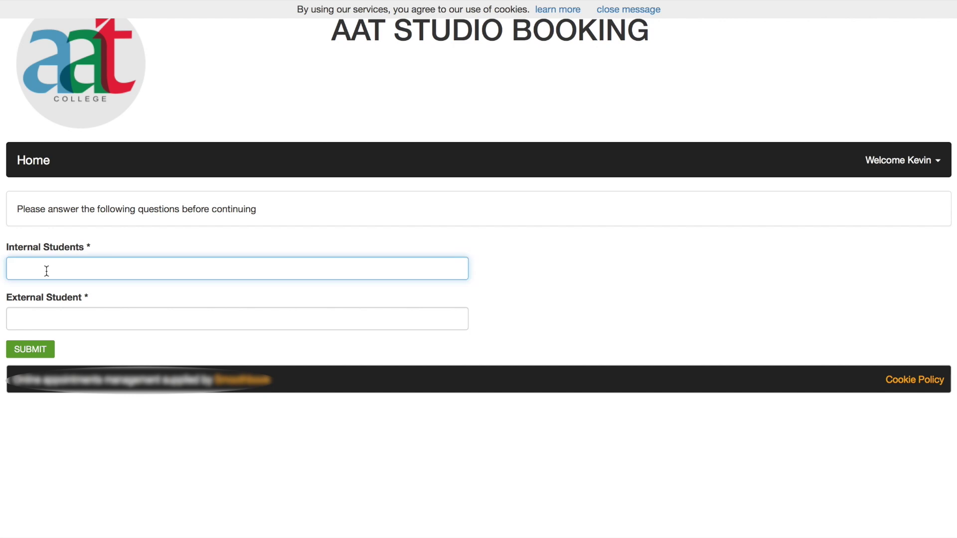
type("Rahul-AE96")
left_click(21, 320)
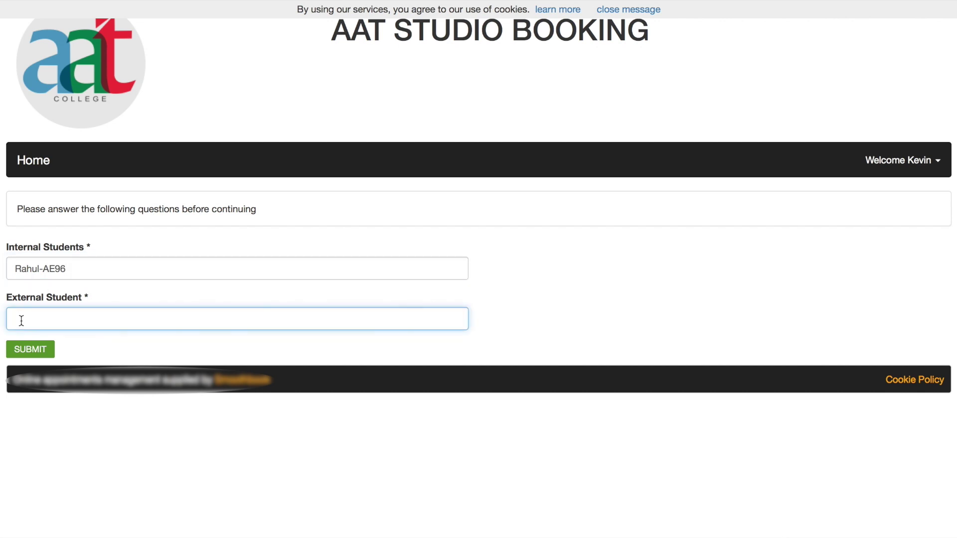
type("John-DFM,")
left_click(84, 270)
type(",")
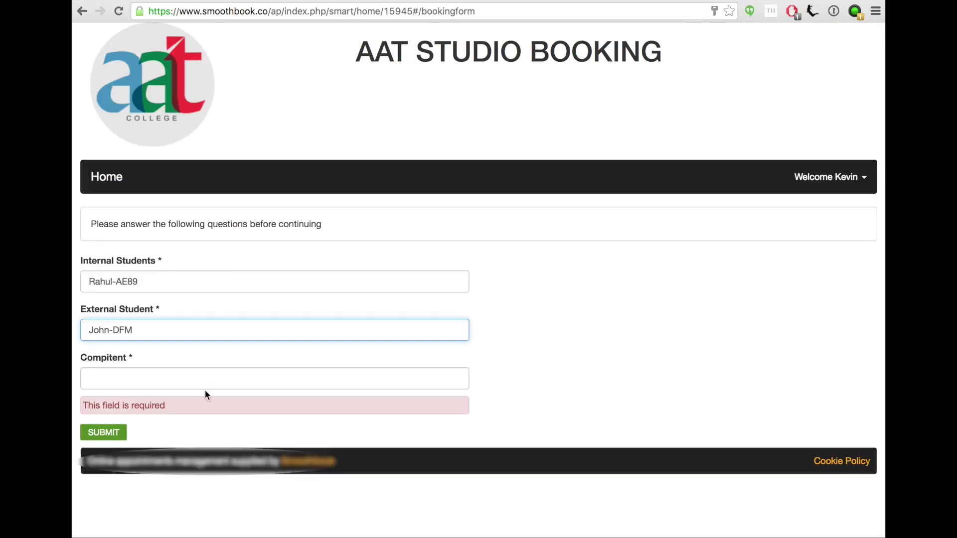
Fill in the required Compitent field with the person's first name, accepting the suggested entry
left_click(206, 382)
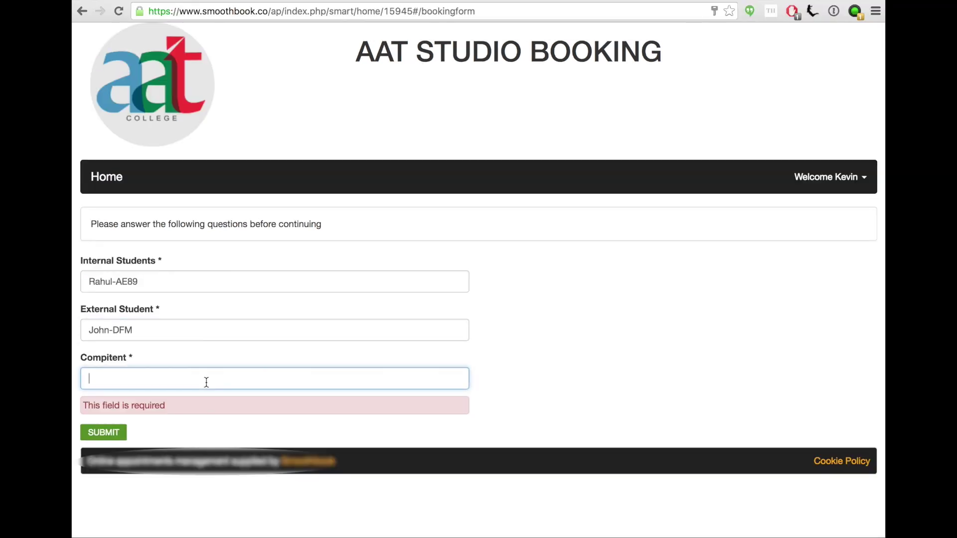
type("Kevin")
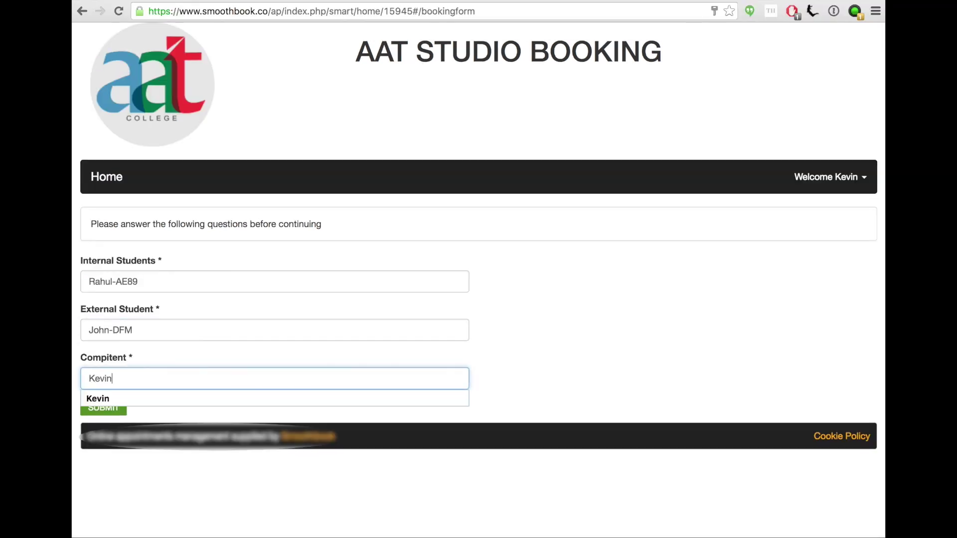
left_click(169, 397)
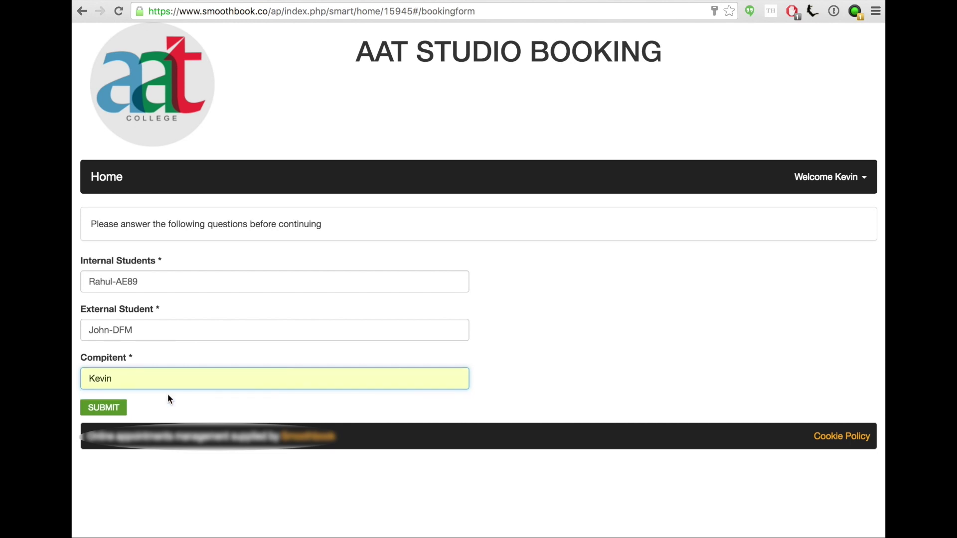
Submit the completed booking questions and confirm the Monday July 4 and Tuesday July 5 Analog Studio practice appointments
left_click(117, 408)
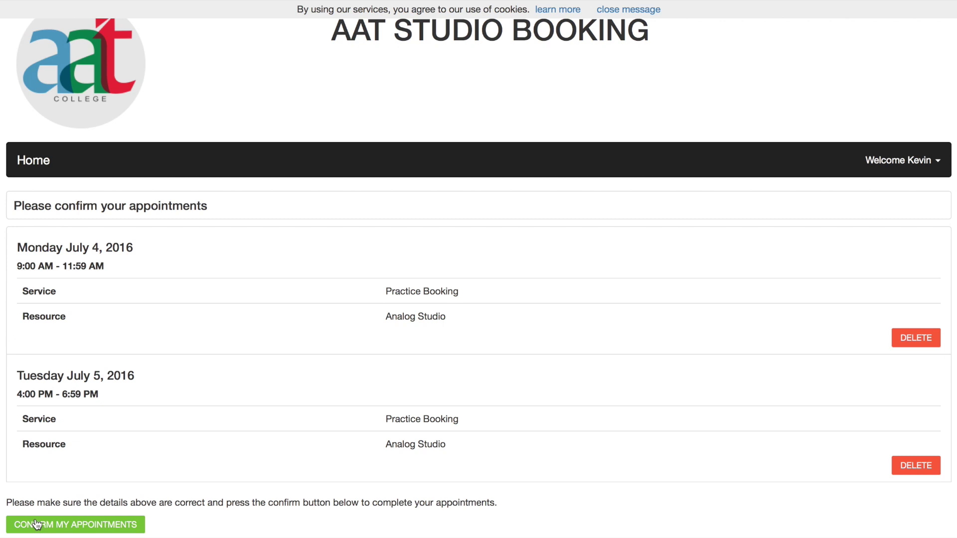
scroll(36, 525, "down", 1)
left_click(105, 486)
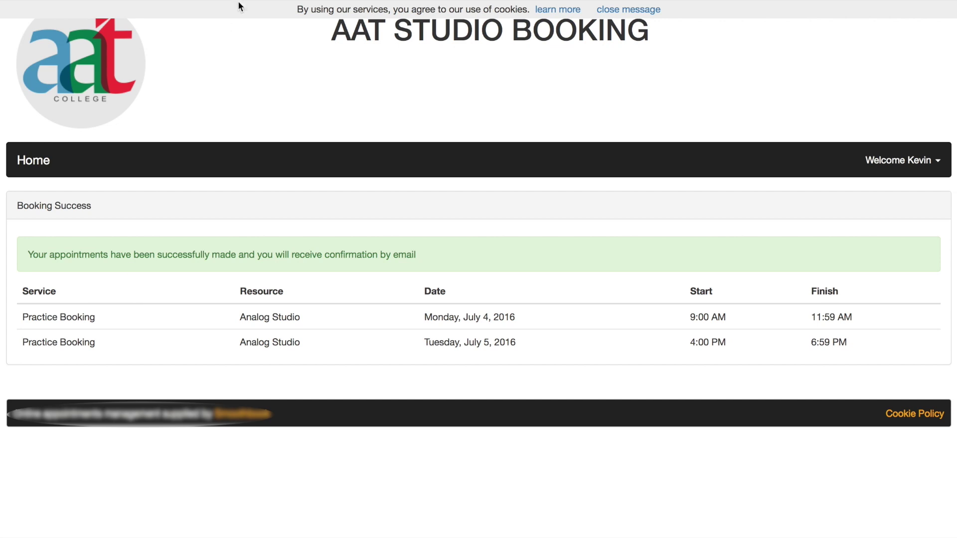
Switch to the Gmail inbox and read the AAT STUDIO BOOKING confirmation email through to its end
key("ctrl+Tab")
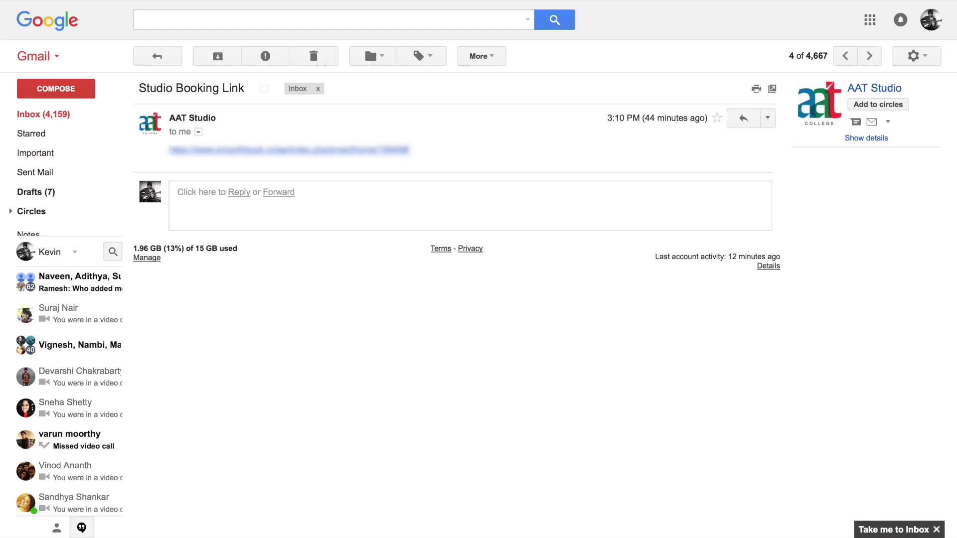
left_click(156, 57)
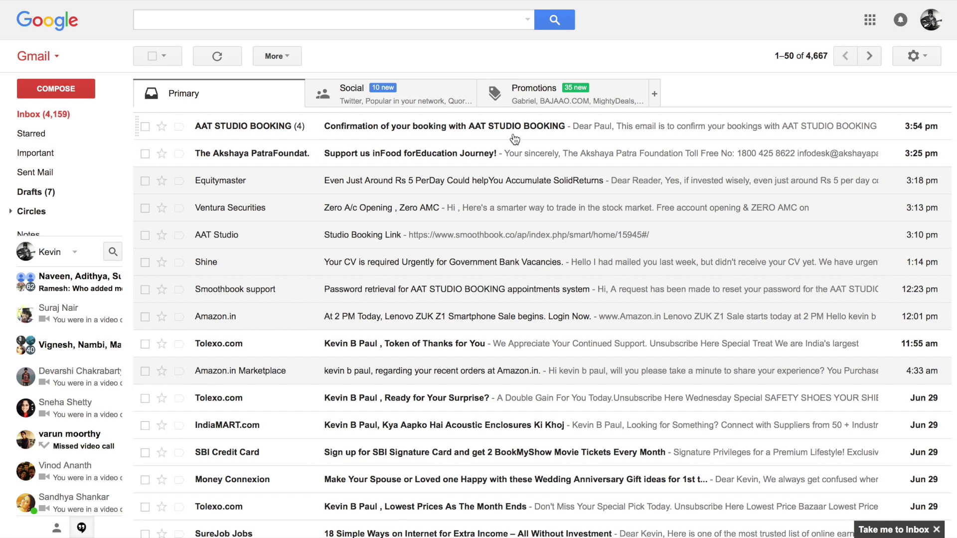
left_click(451, 133)
scroll(349, 339, "down", 2)
scroll(348, 339, "down", 2)
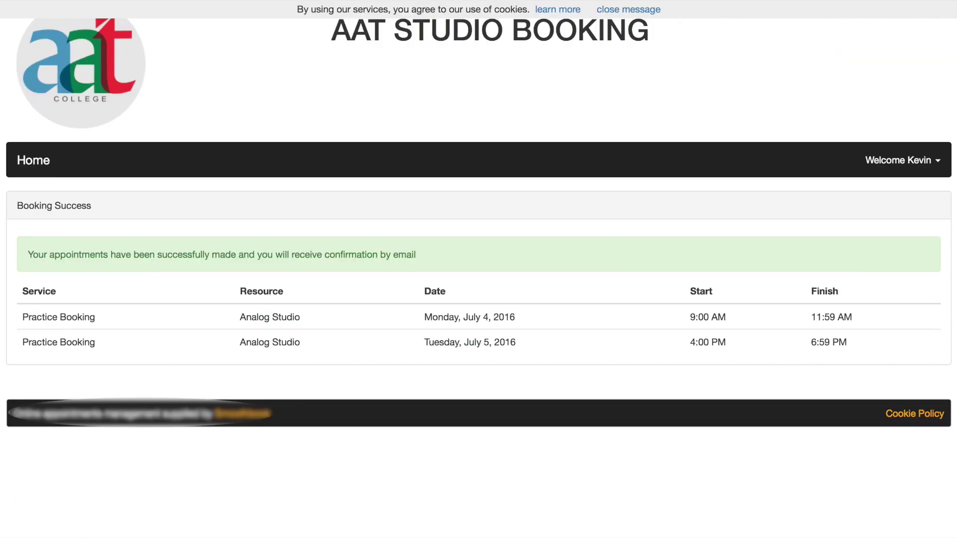
Open the list of booked appointments for the signed-in account on the booking site
left_click(941, 166)
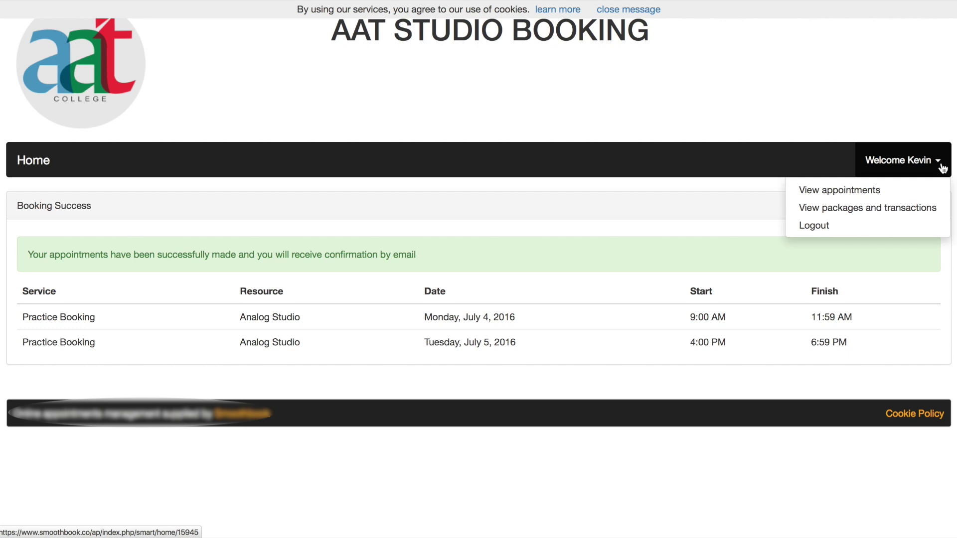
left_click(942, 167)
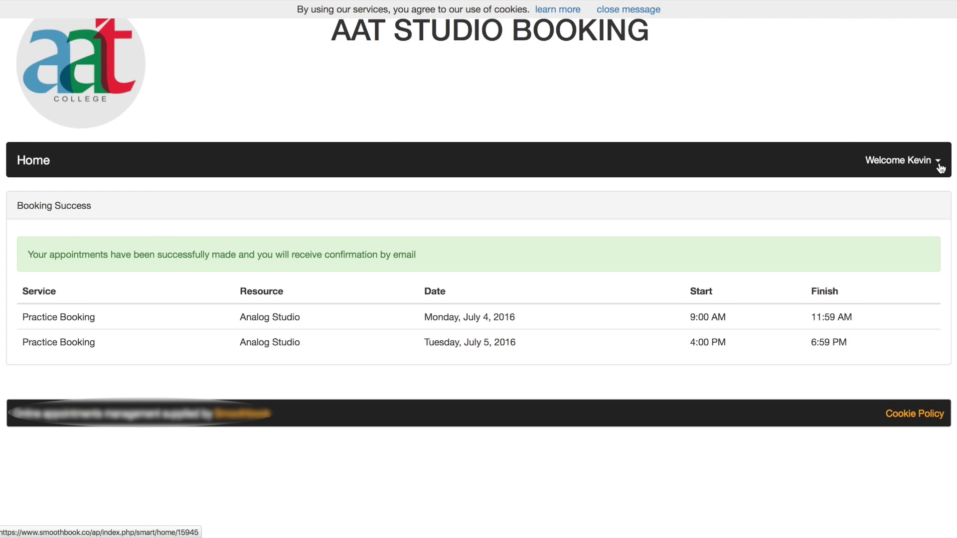
left_click(942, 167)
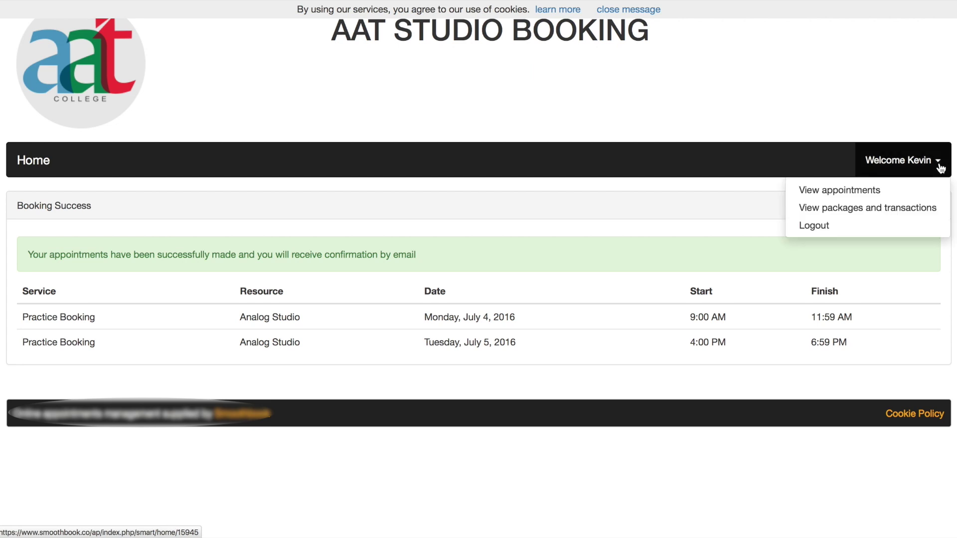
left_click(828, 191)
Return to the booking home page, set the date to July 4th 2016 and check the Analog Studio slots for availability
left_click(45, 159)
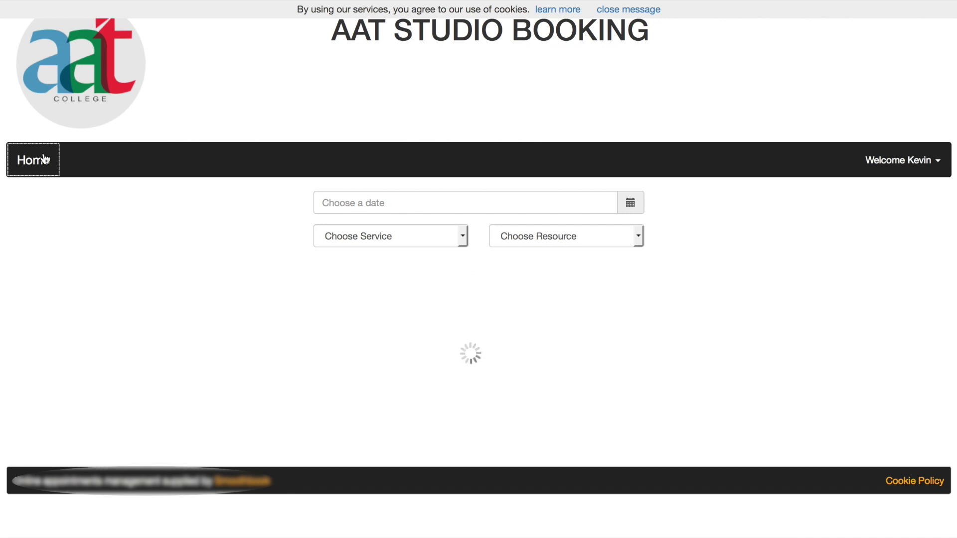
left_click(626, 206)
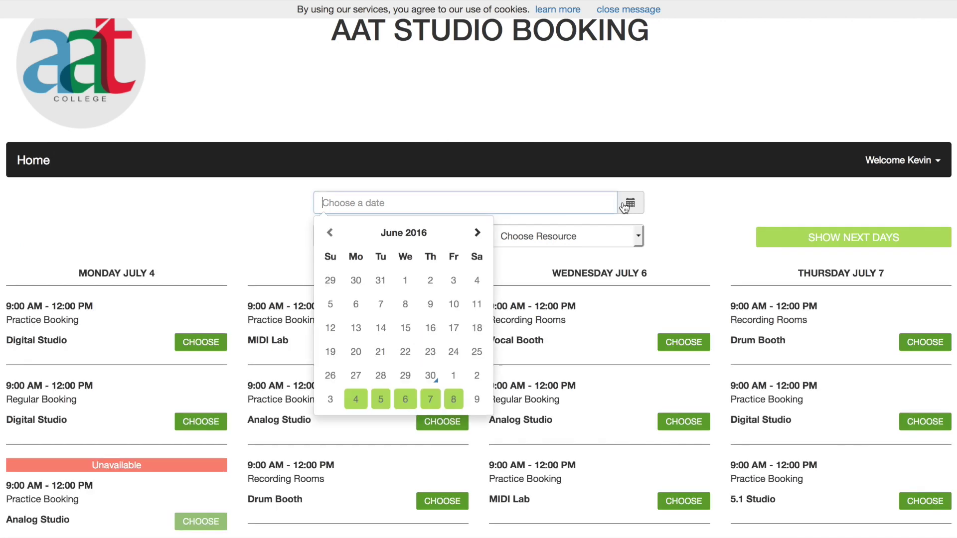
left_click(356, 399)
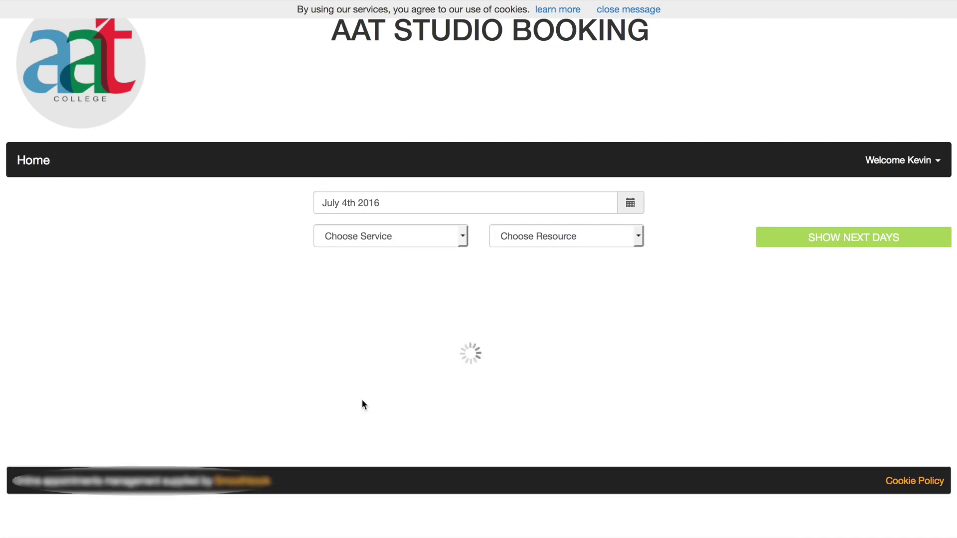
scroll(684, 220, "down", 3)
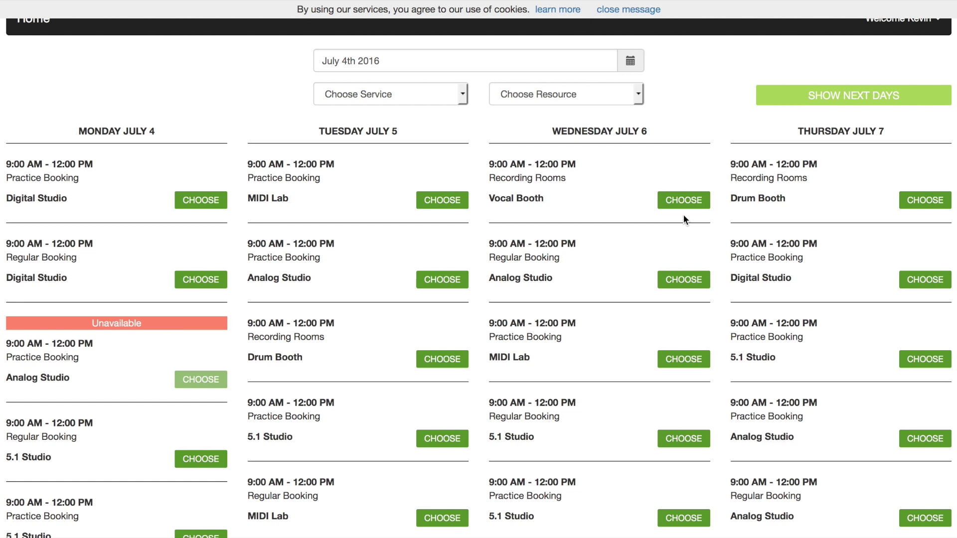
scroll(684, 216, "down", 5)
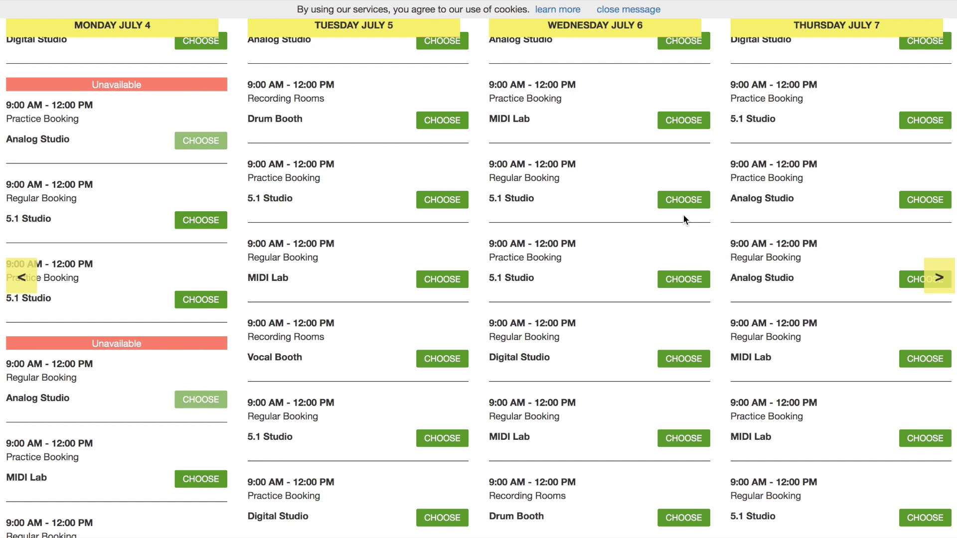
scroll(534, 194, "up", 1)
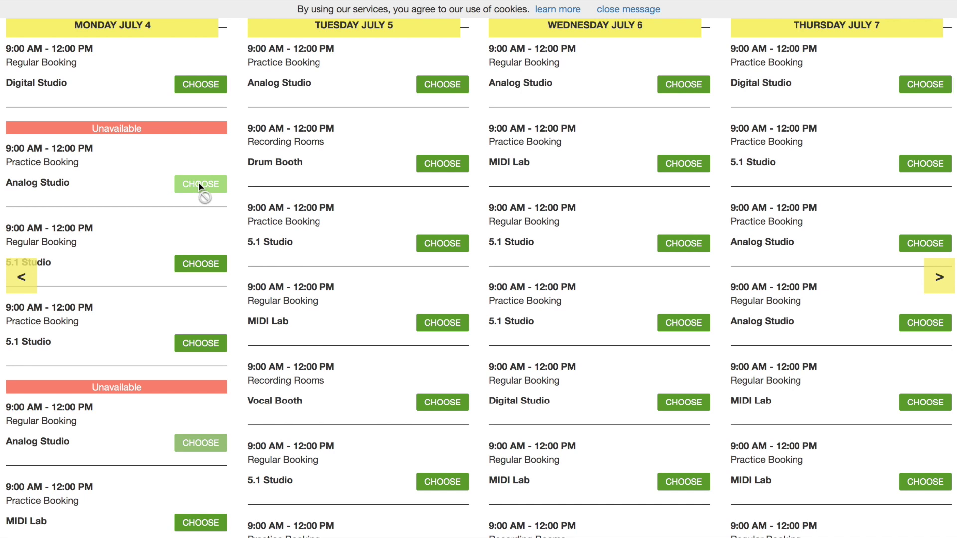
scroll(199, 186, "up", 1)
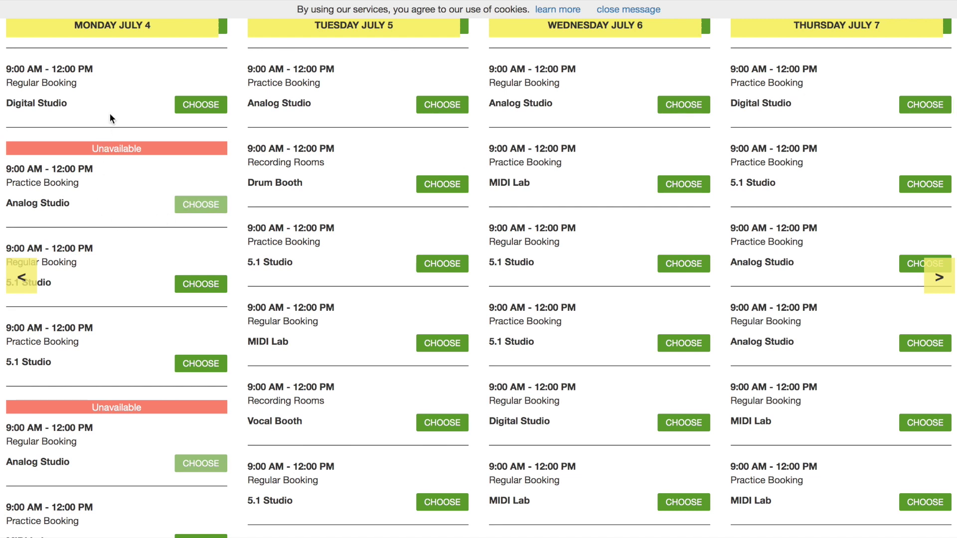
scroll(111, 117, "up", 5)
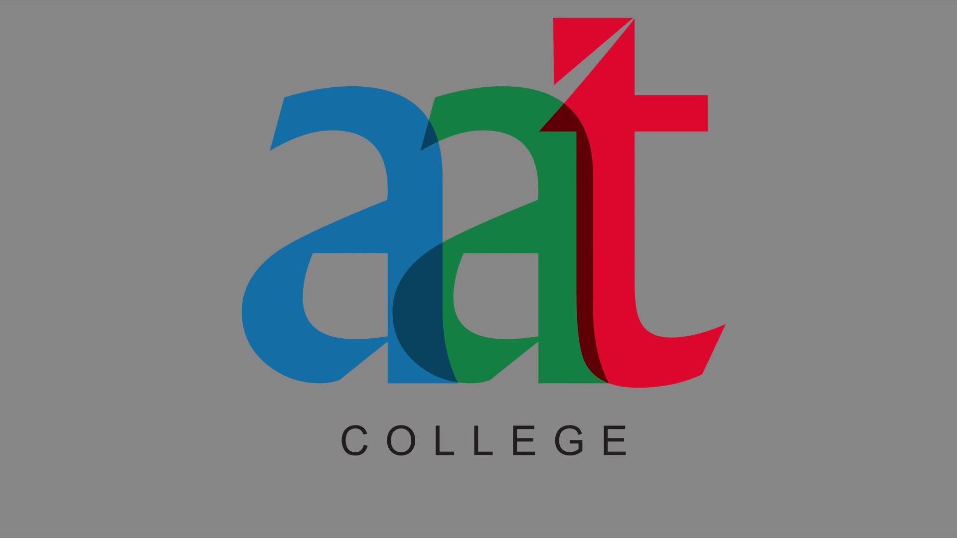